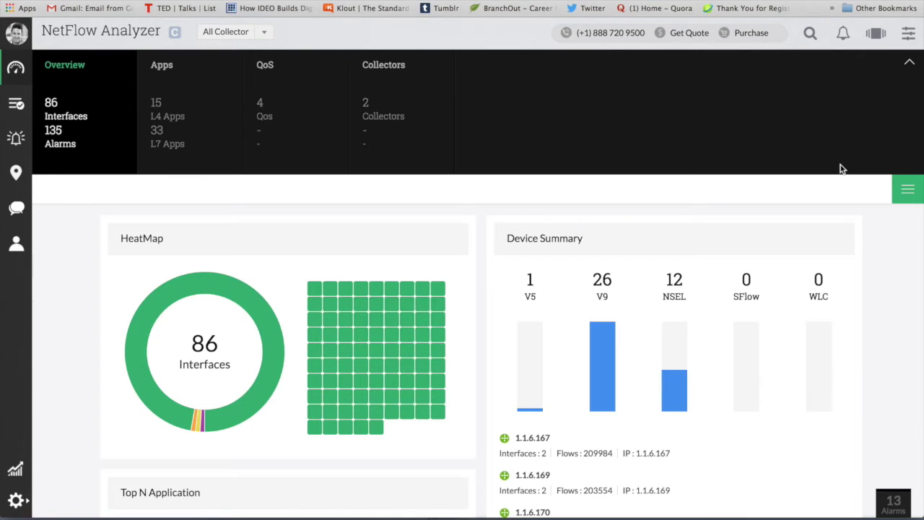
- Open the Manage CCTV Views side panel, which lists no views yet
{"action": "left_click", "coordinate": [884, 36]}
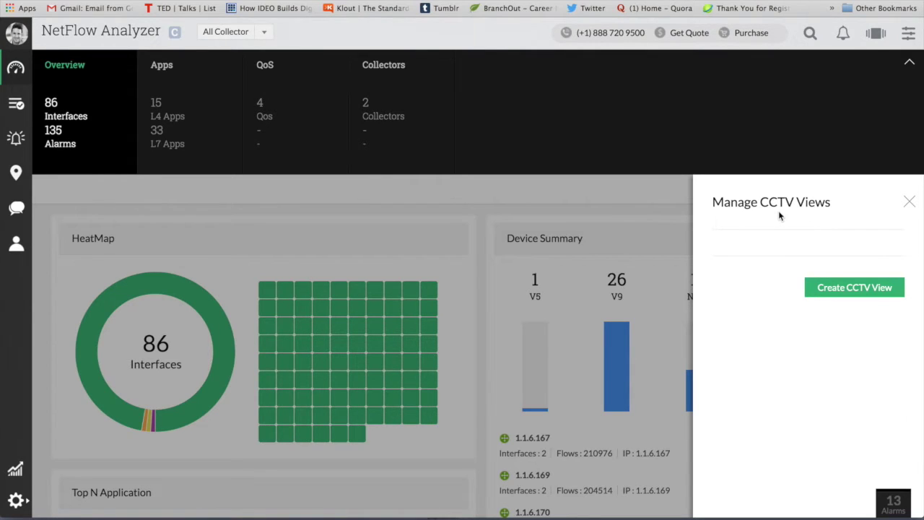
- Close the Manage CCTV Views panel to return to the full dashboard overview
{"action": "left_click", "coordinate": [909, 201]}
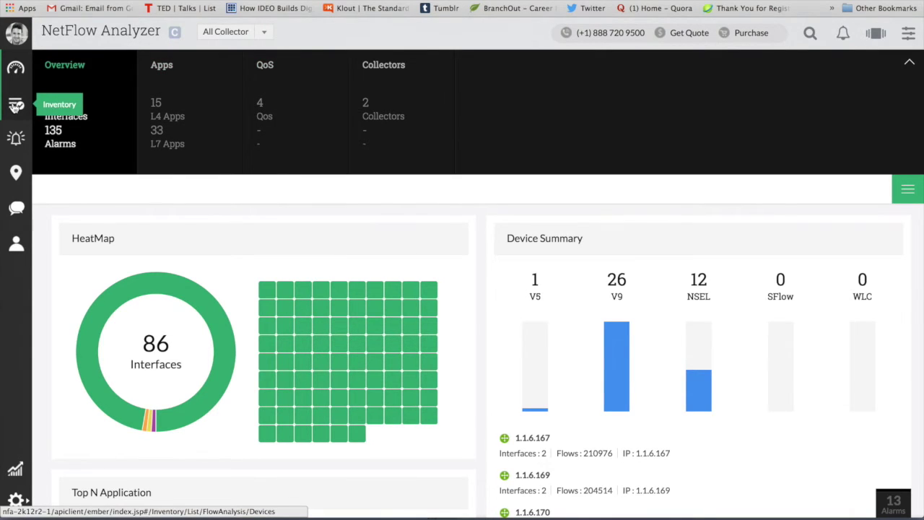
- Open the Flow Analysis inventory of 39 devices and list its 86 interfaces
{"action": "left_click", "coordinate": [14, 107]}
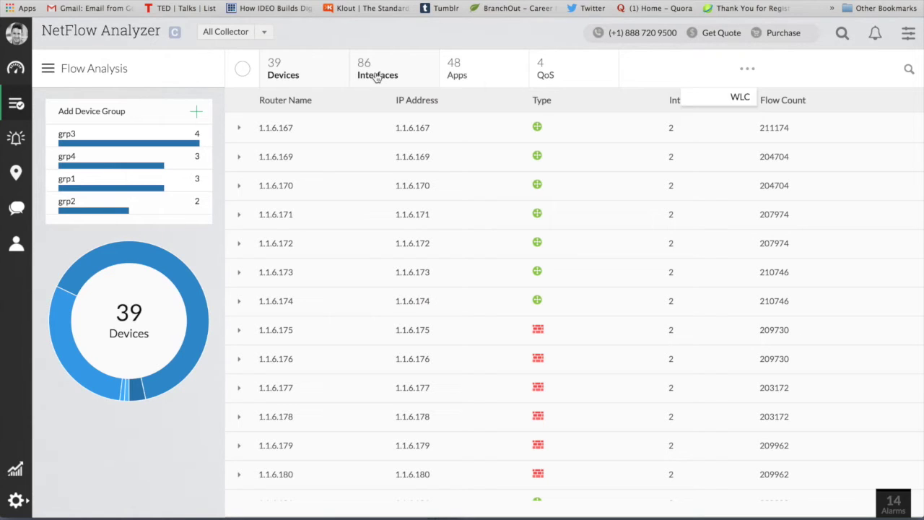
{"action": "left_click", "coordinate": [376, 76]}
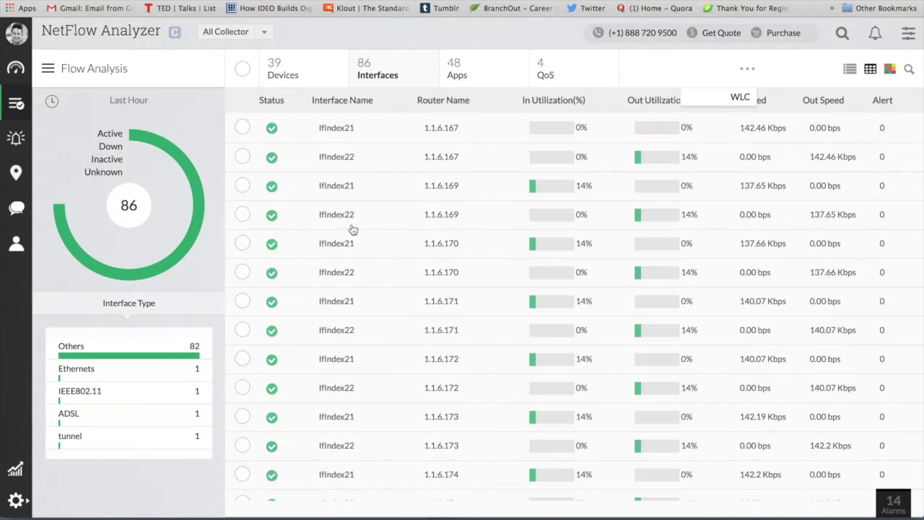
- Open interface IfIndex21 on router 1.1.6.169 and check its tcpmux traffic in Grid view
{"action": "left_click", "coordinate": [336, 186]}
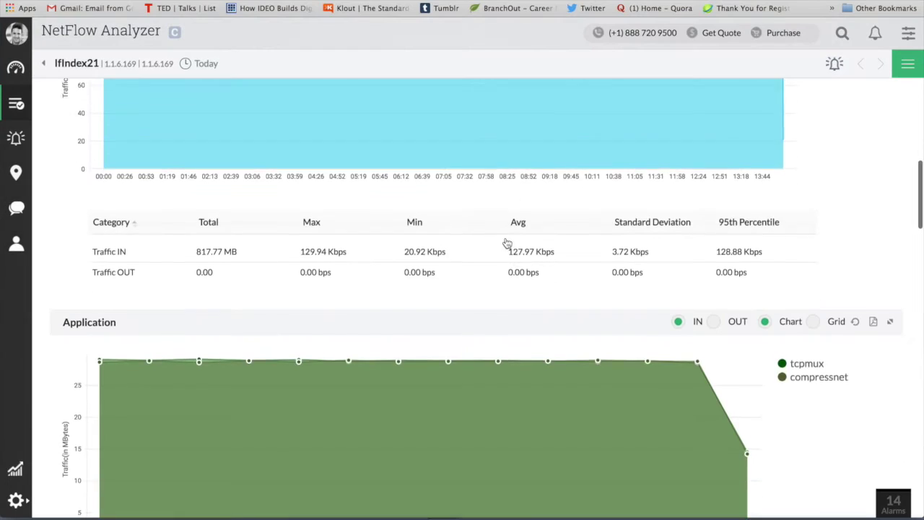
{"action": "scroll", "coordinate": [506, 242], "scroll_direction": "down", "scroll_amount": 4}
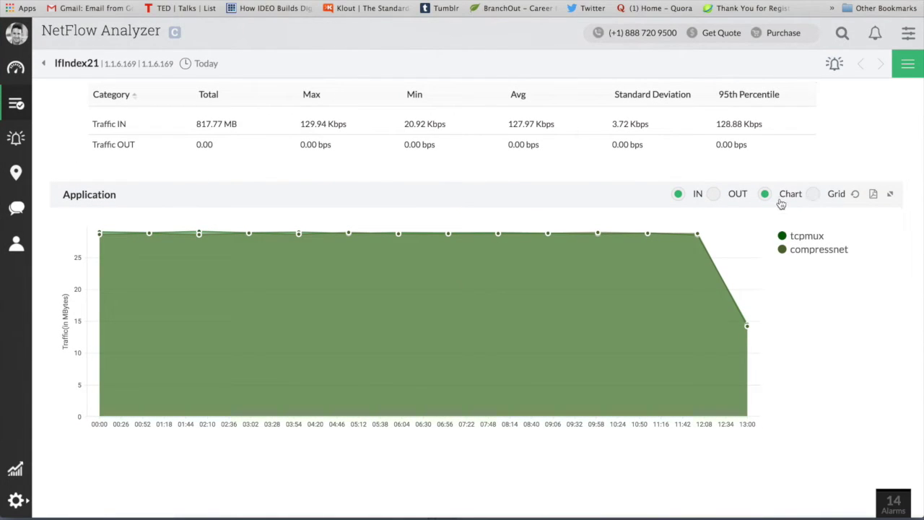
{"action": "left_click", "coordinate": [814, 193]}
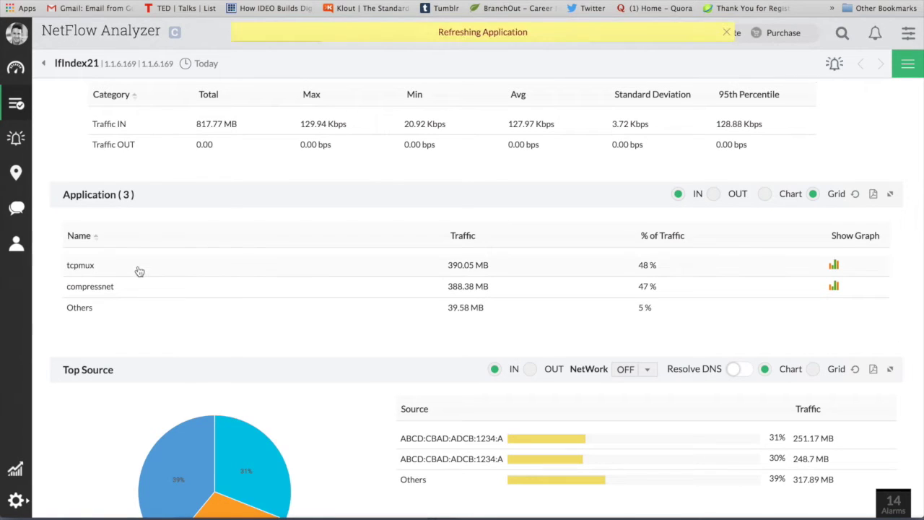
{"action": "left_click", "coordinate": [77, 267]}
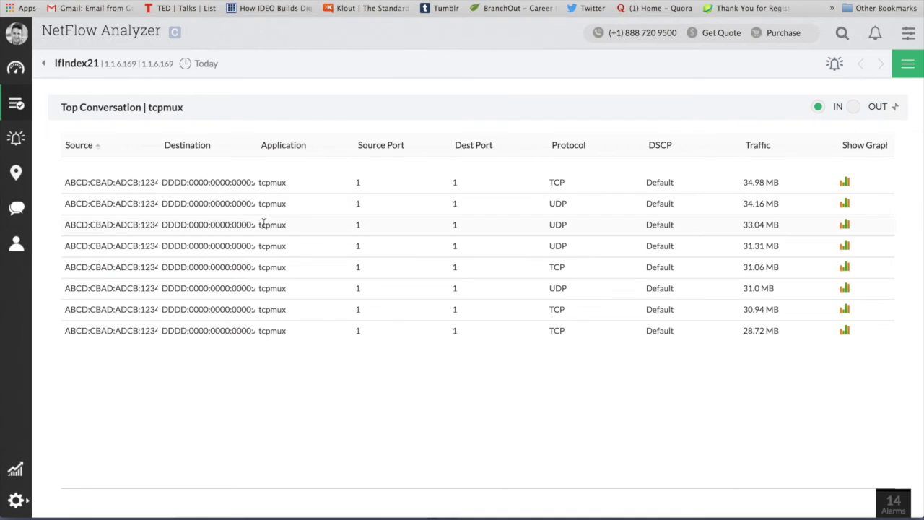
{"action": "left_click", "coordinate": [895, 106]}
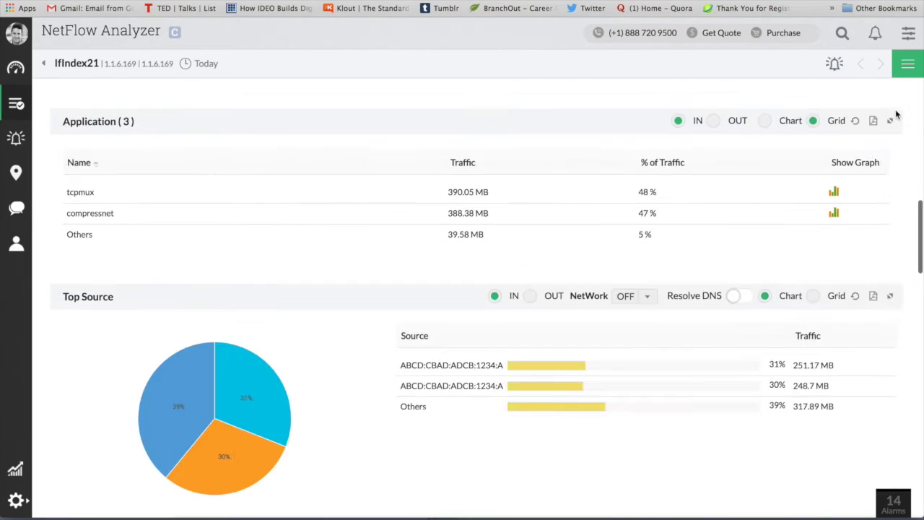
- Scroll through the interface's remaining sections, then return to the Flow Analysis device list
{"action": "scroll", "coordinate": [554, 200], "scroll_direction": "down", "scroll_amount": 1}
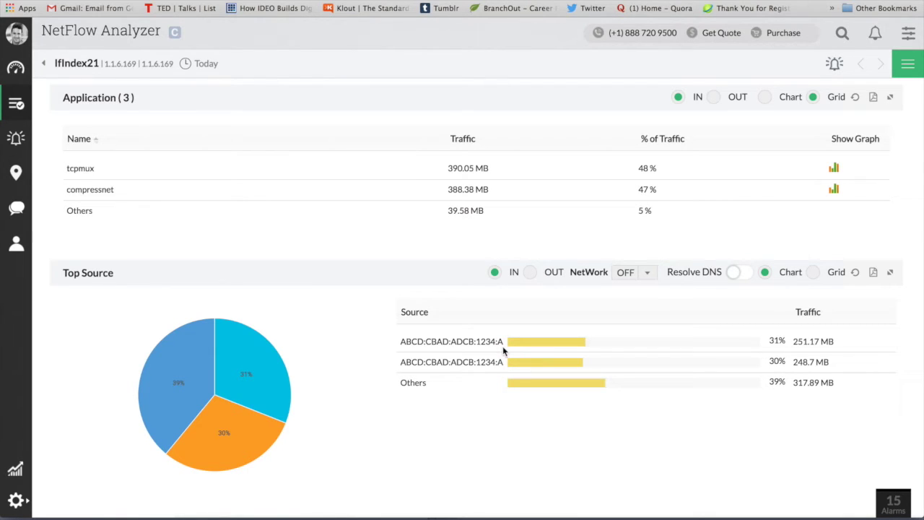
{"action": "scroll", "coordinate": [504, 350], "scroll_direction": "down", "scroll_amount": 4}
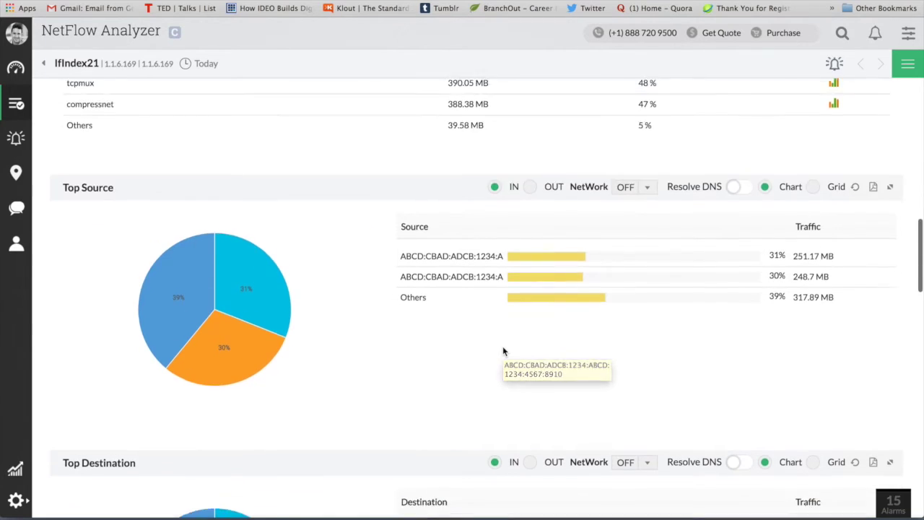
{"action": "scroll", "coordinate": [503, 351], "scroll_direction": "down", "scroll_amount": 10}
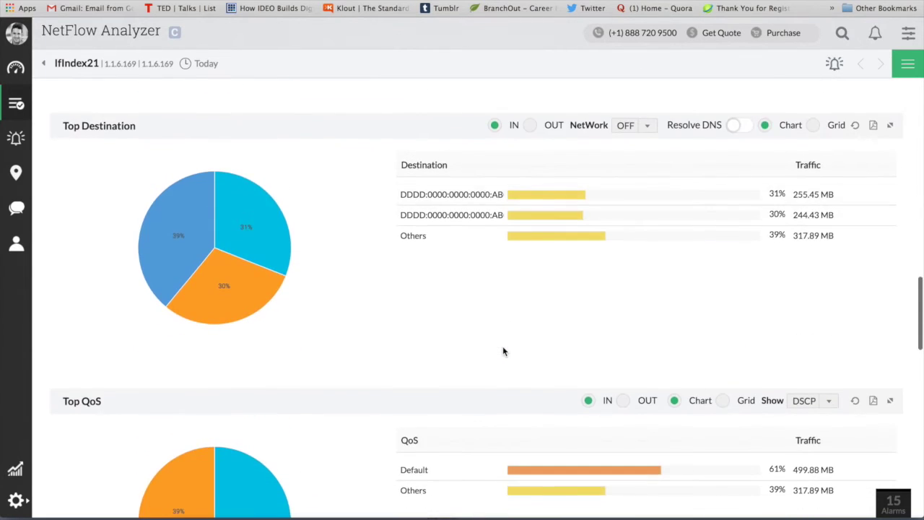
{"action": "scroll", "coordinate": [503, 351], "scroll_direction": "down", "scroll_amount": 2}
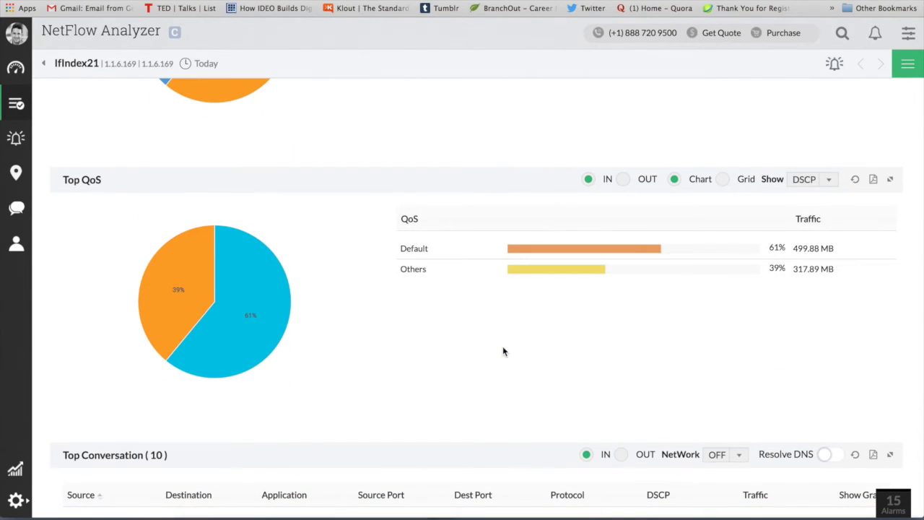
{"action": "scroll", "coordinate": [503, 350], "scroll_direction": "down", "scroll_amount": 2}
{"action": "scroll", "coordinate": [503, 351], "scroll_direction": "down", "scroll_amount": 1}
{"action": "scroll", "coordinate": [503, 351], "scroll_direction": "down", "scroll_amount": 5}
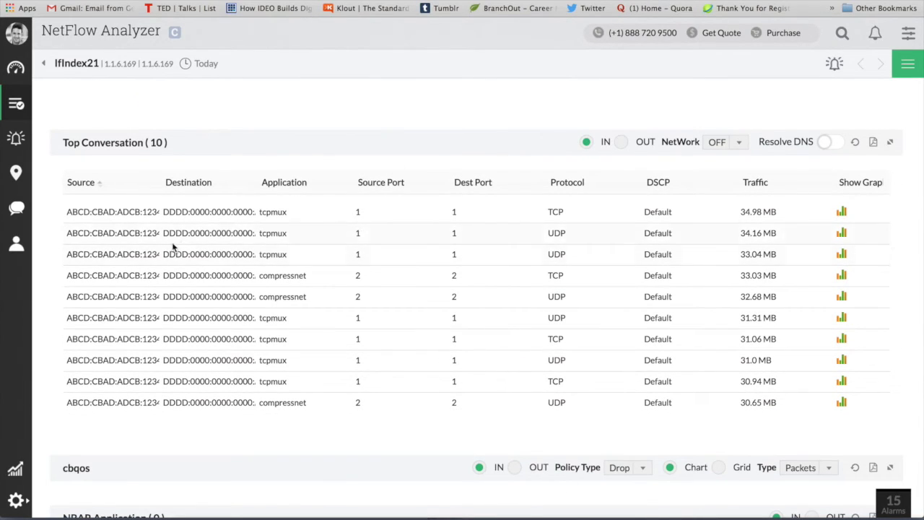
{"action": "left_click", "coordinate": [17, 103]}
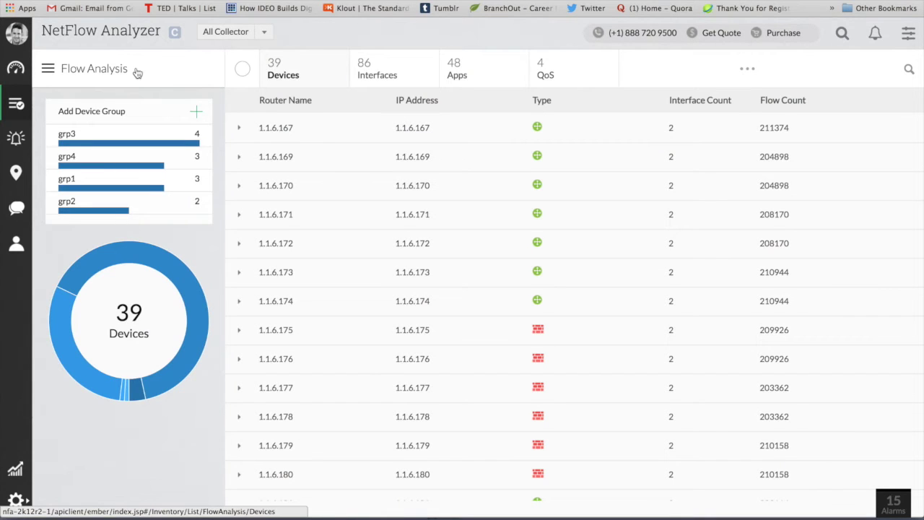
- Switch the inventory to Config Management devices and open router cisco2081's device page
{"action": "left_click", "coordinate": [109, 76]}
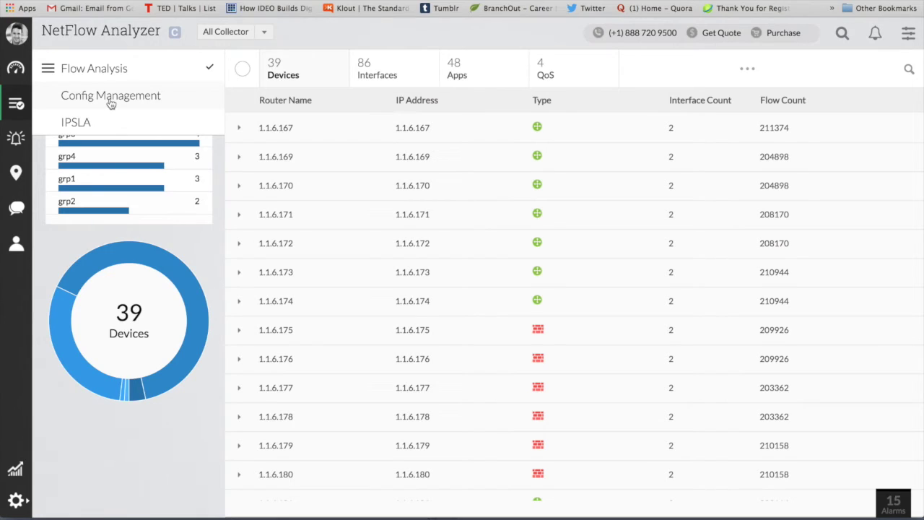
{"action": "left_click", "coordinate": [110, 101]}
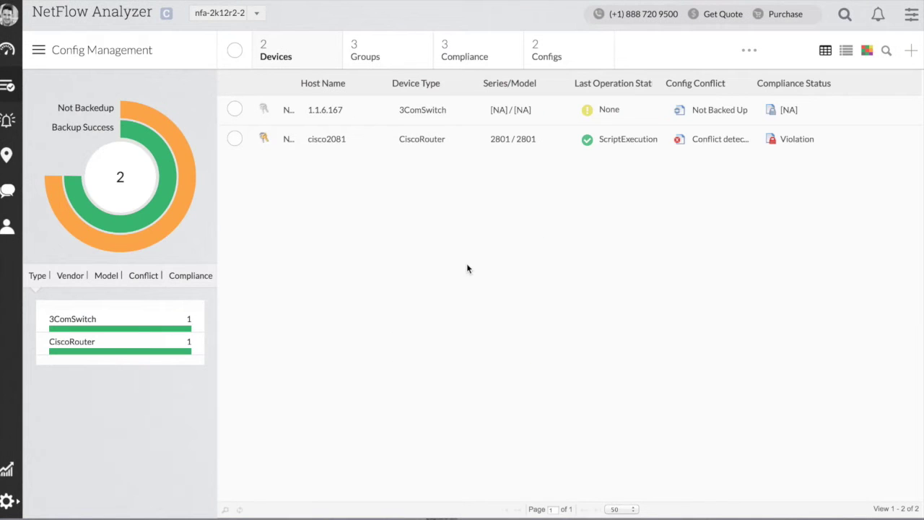
{"action": "left_click", "coordinate": [344, 141]}
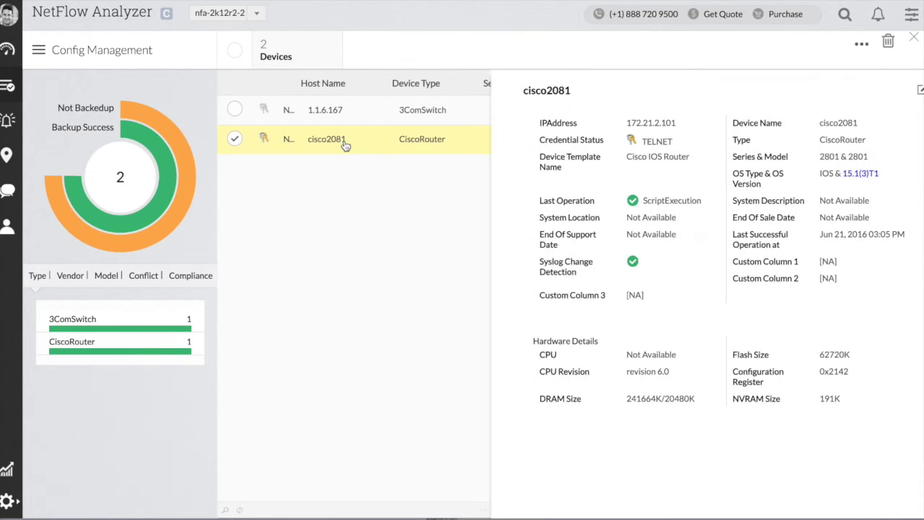
{"action": "left_click", "coordinate": [344, 141]}
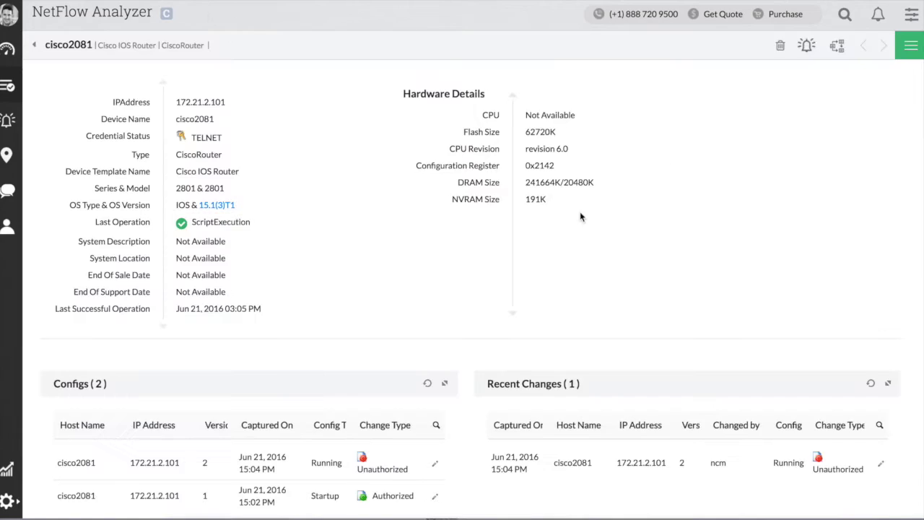
- Review cisco2081's Recent Backups and Operation History, then bring up its NCM actions menu
{"action": "scroll", "coordinate": [346, 319], "scroll_direction": "down", "scroll_amount": 2}
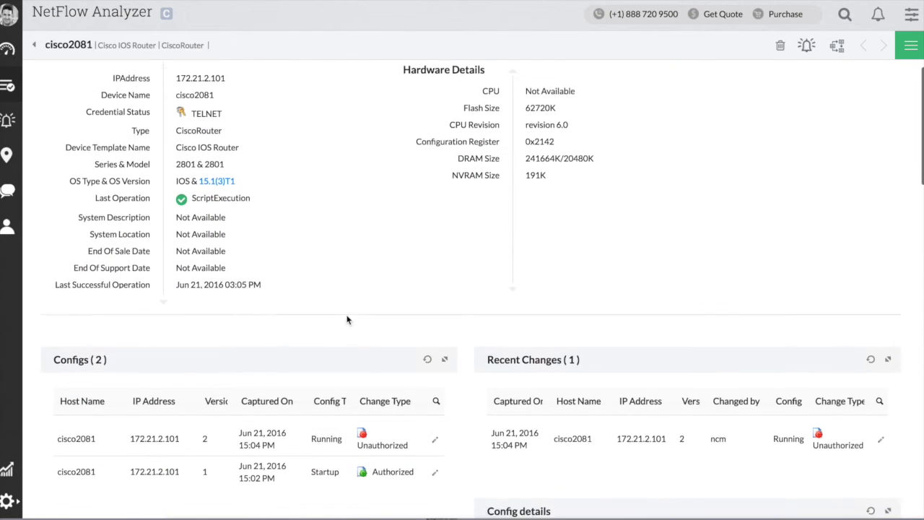
{"action": "scroll", "coordinate": [346, 320], "scroll_direction": "down", "scroll_amount": 1}
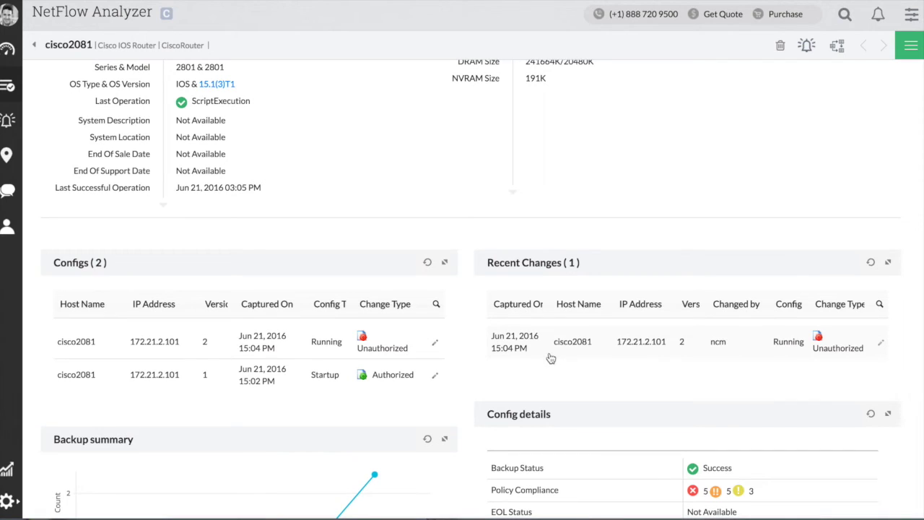
{"action": "scroll", "coordinate": [625, 362], "scroll_direction": "down", "scroll_amount": 4}
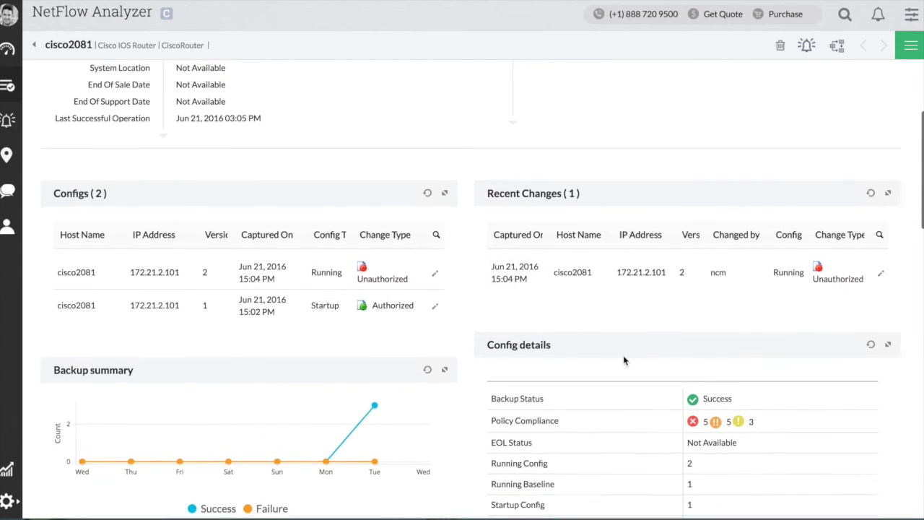
{"action": "scroll", "coordinate": [625, 360], "scroll_direction": "down", "scroll_amount": 3}
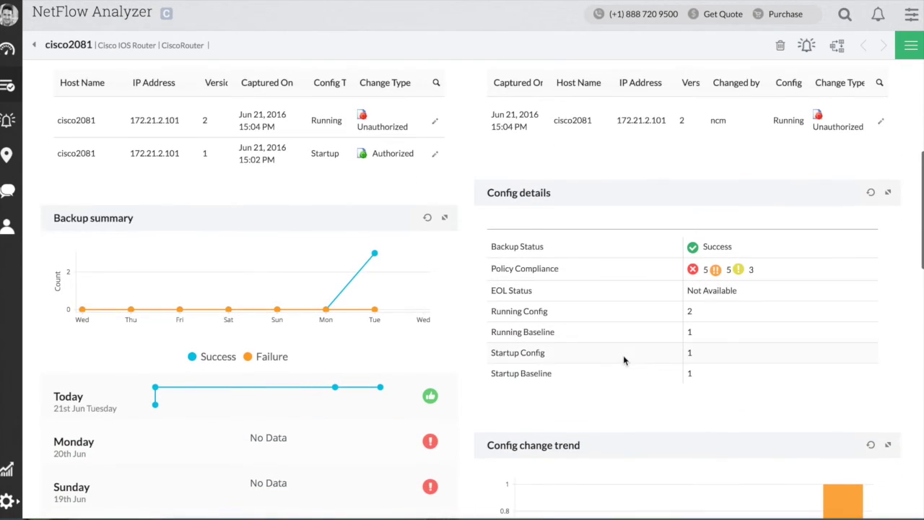
{"action": "scroll", "coordinate": [624, 361], "scroll_direction": "down", "scroll_amount": 1}
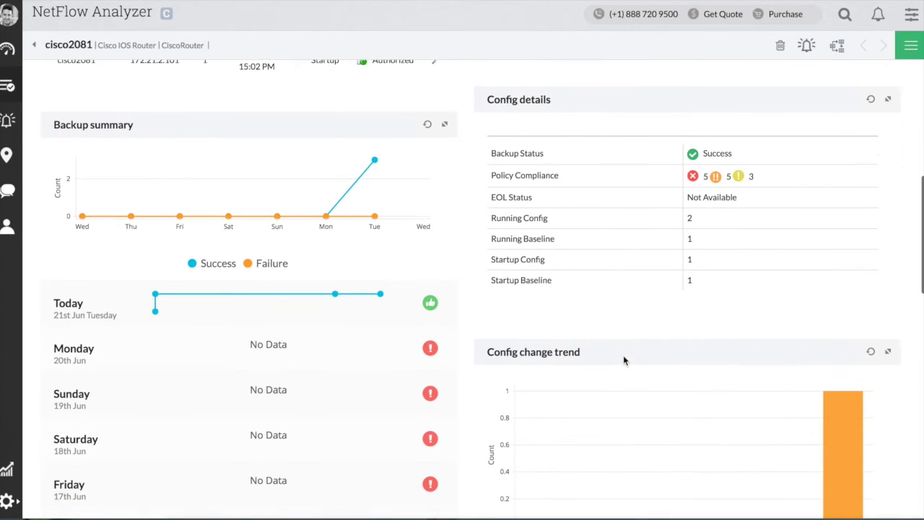
{"action": "scroll", "coordinate": [625, 361], "scroll_direction": "down", "scroll_amount": 1}
{"action": "scroll", "coordinate": [625, 360], "scroll_direction": "down", "scroll_amount": 2}
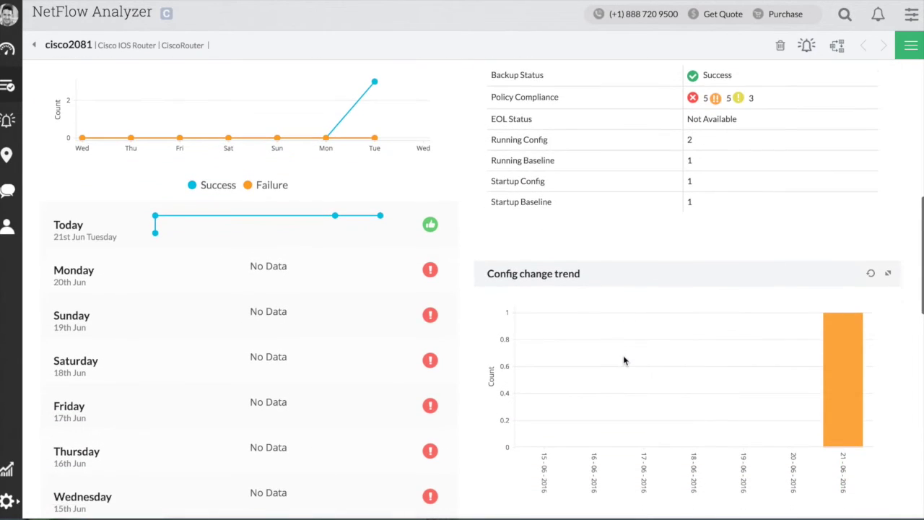
{"action": "scroll", "coordinate": [625, 360], "scroll_direction": "down", "scroll_amount": 5}
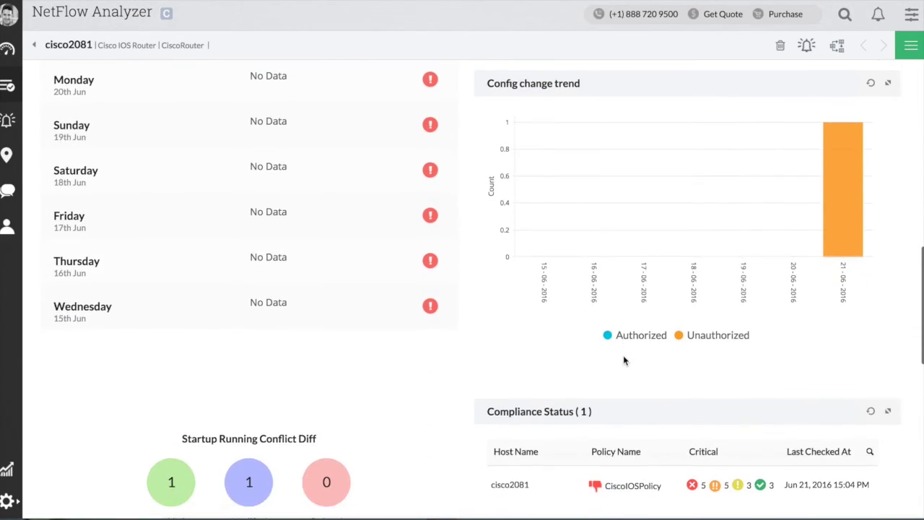
{"action": "scroll", "coordinate": [624, 356], "scroll_direction": "down", "scroll_amount": 1}
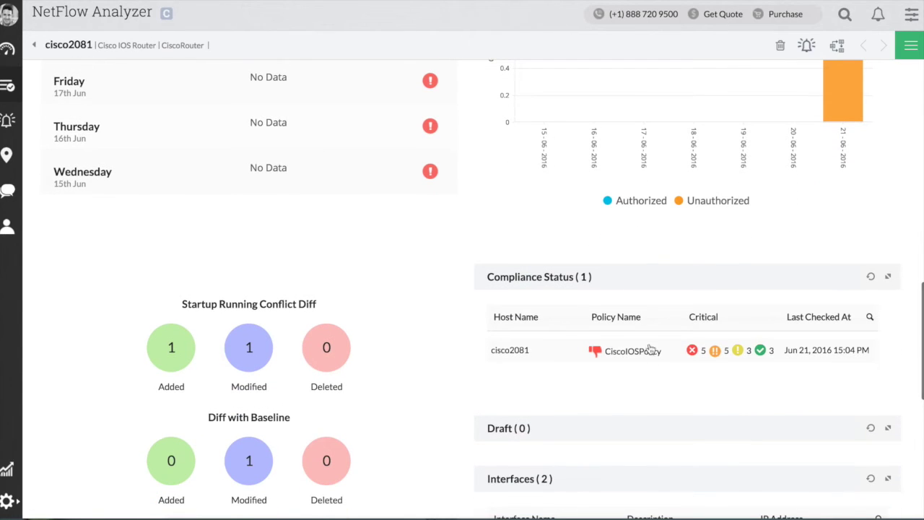
{"action": "scroll", "coordinate": [646, 374], "scroll_direction": "down", "scroll_amount": 1}
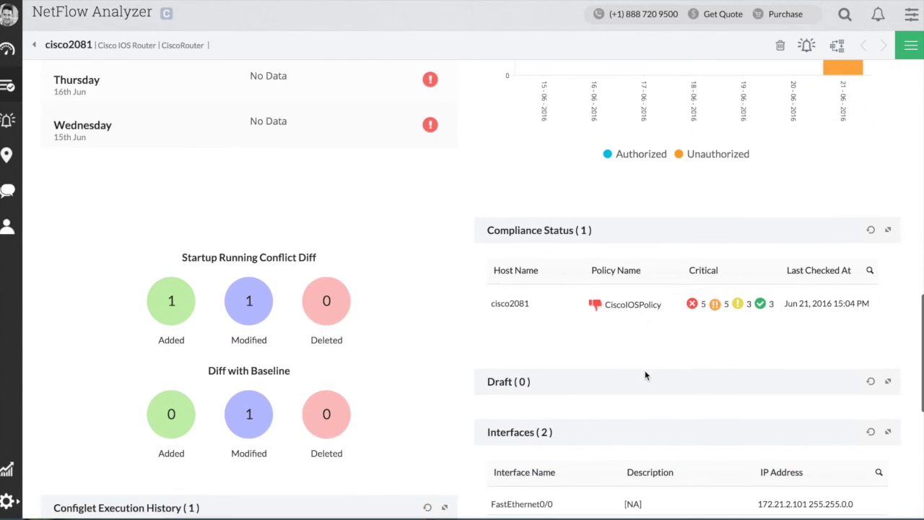
{"action": "scroll", "coordinate": [646, 373], "scroll_direction": "down", "scroll_amount": 1}
{"action": "scroll", "coordinate": [647, 374], "scroll_direction": "down", "scroll_amount": 1}
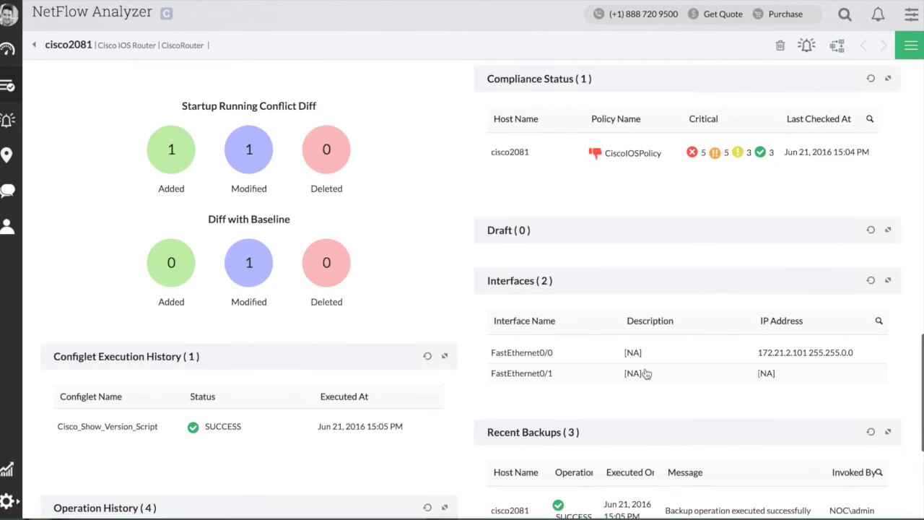
{"action": "scroll", "coordinate": [647, 373], "scroll_direction": "down", "scroll_amount": 1}
{"action": "scroll", "coordinate": [646, 372], "scroll_direction": "down", "scroll_amount": 1}
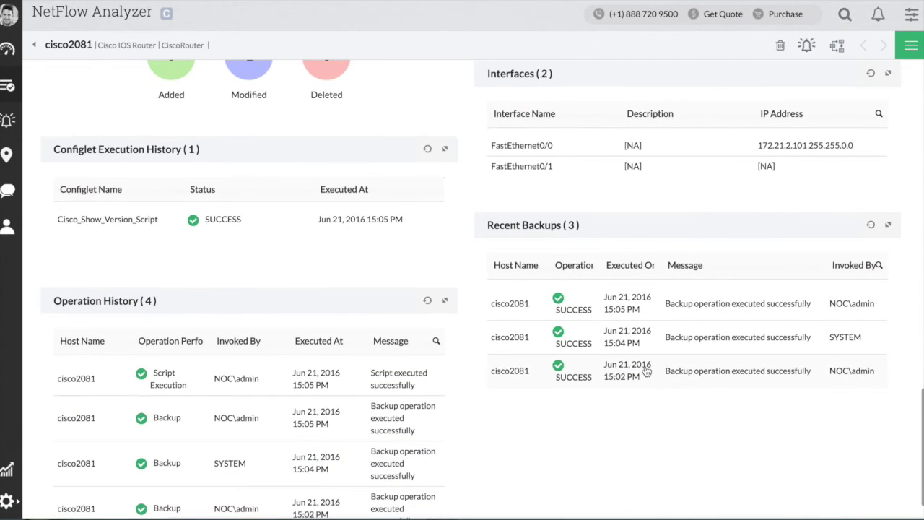
{"action": "scroll", "coordinate": [646, 370], "scroll_direction": "down", "scroll_amount": 1}
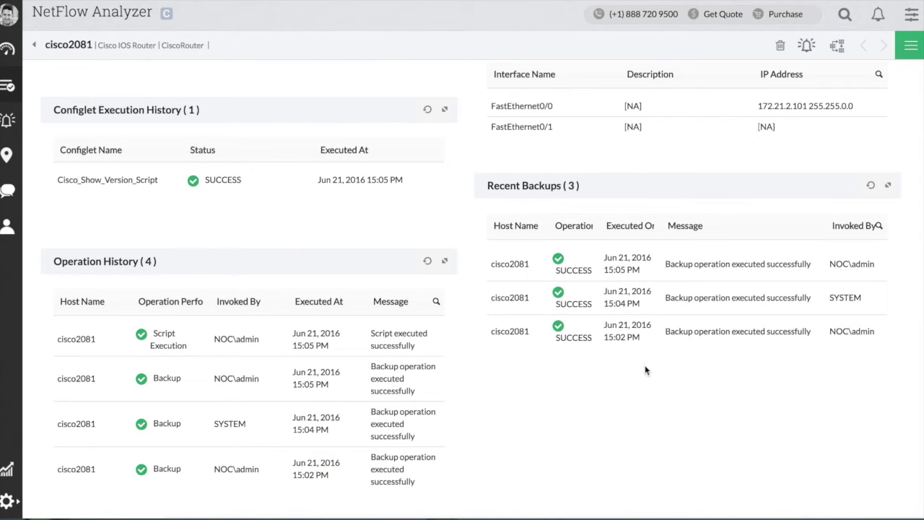
{"action": "scroll", "coordinate": [350, 292], "scroll_direction": "up", "scroll_amount": 4}
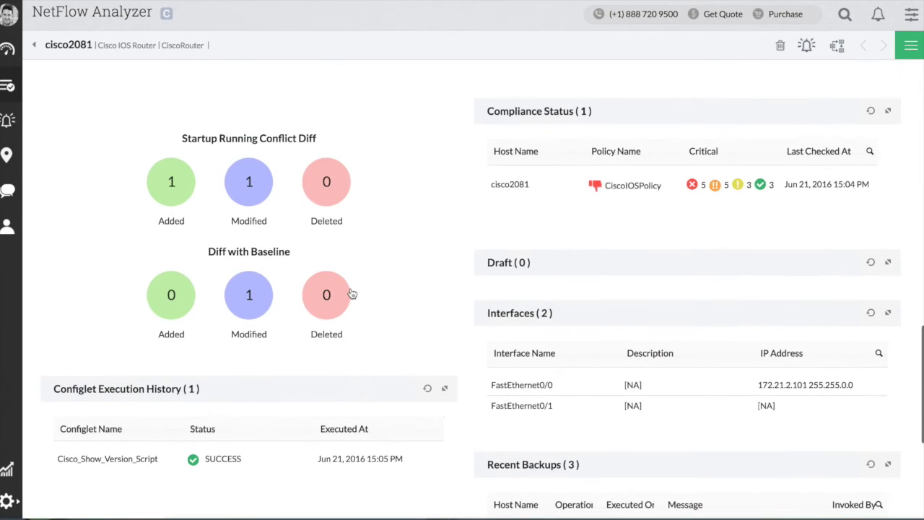
{"action": "left_click", "coordinate": [906, 58]}
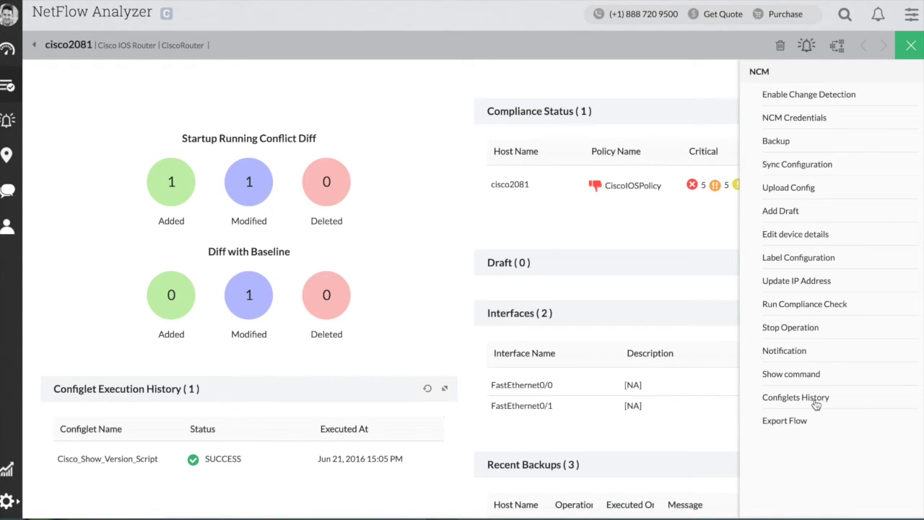
- View cisco2081's Configlets History, then close it
{"action": "left_click", "coordinate": [817, 400]}
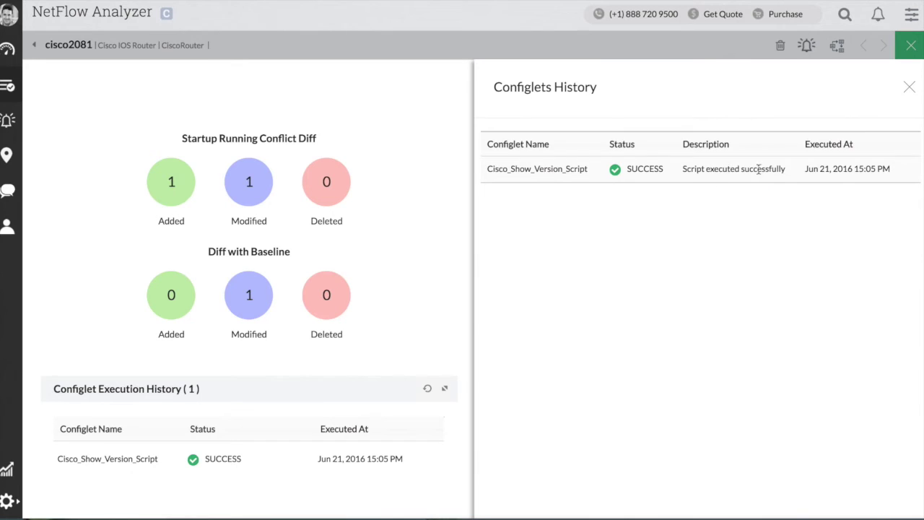
{"action": "left_click", "coordinate": [910, 88]}
- Open the NoPublicCommunity rule from the Compliance Rule list in the Add Compliance Rule wizard
{"action": "left_click", "coordinate": [911, 48]}
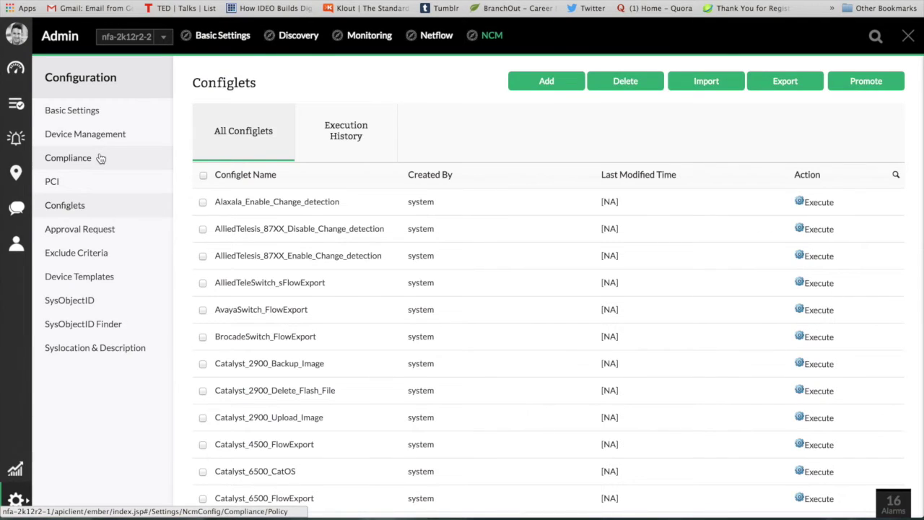
{"action": "left_click", "coordinate": [102, 158]}
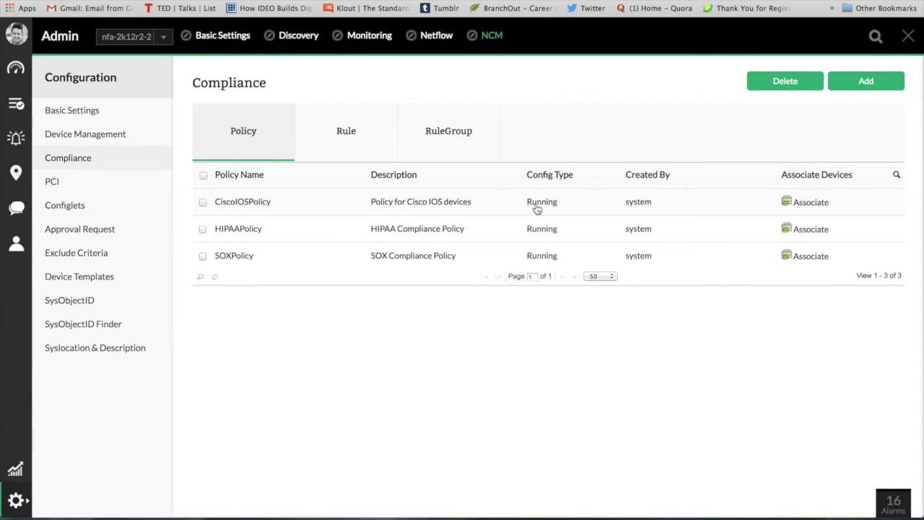
{"action": "left_click", "coordinate": [329, 149]}
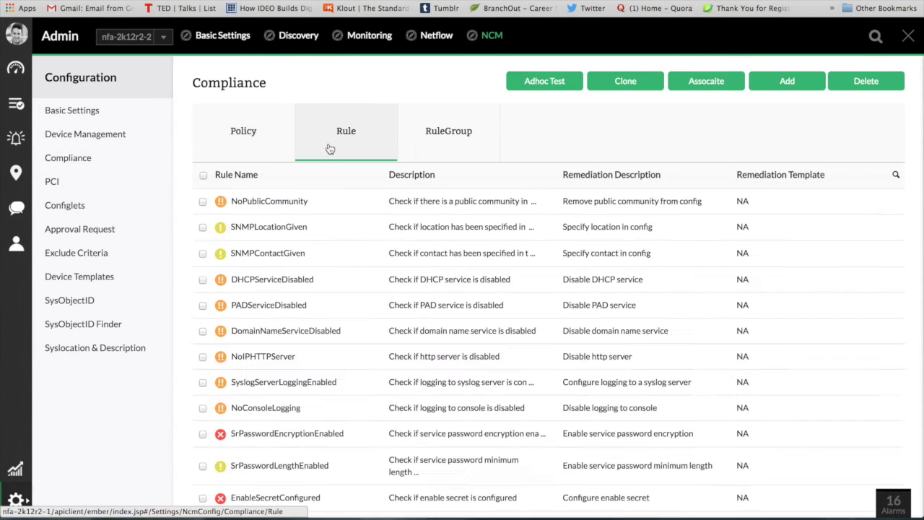
{"action": "left_click", "coordinate": [274, 201]}
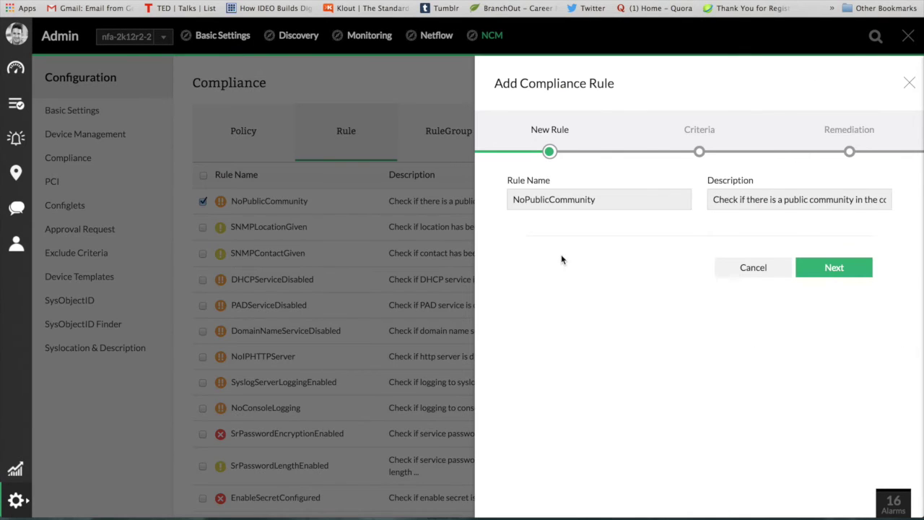
{"action": "left_click", "coordinate": [522, 208]}
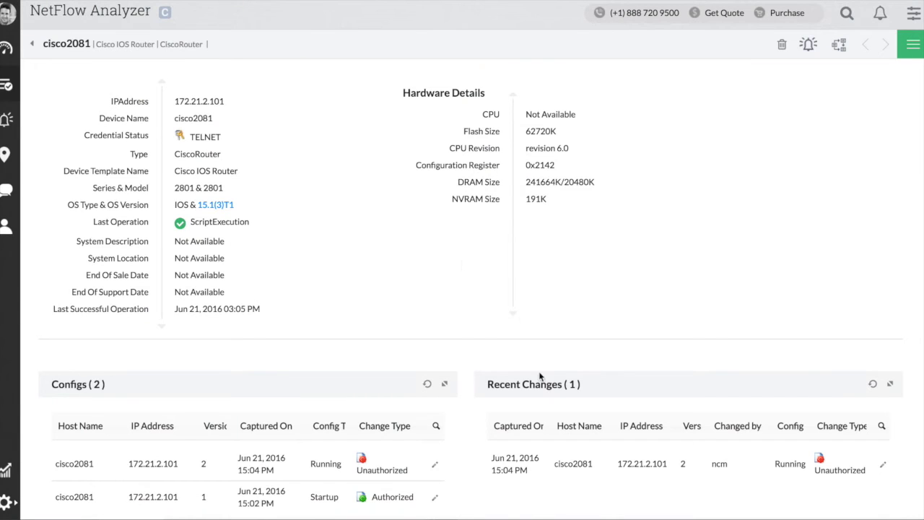
- Open cisco2081's running config version 2 and diff it against version 1's hostname change
{"action": "left_click", "coordinate": [575, 464]}
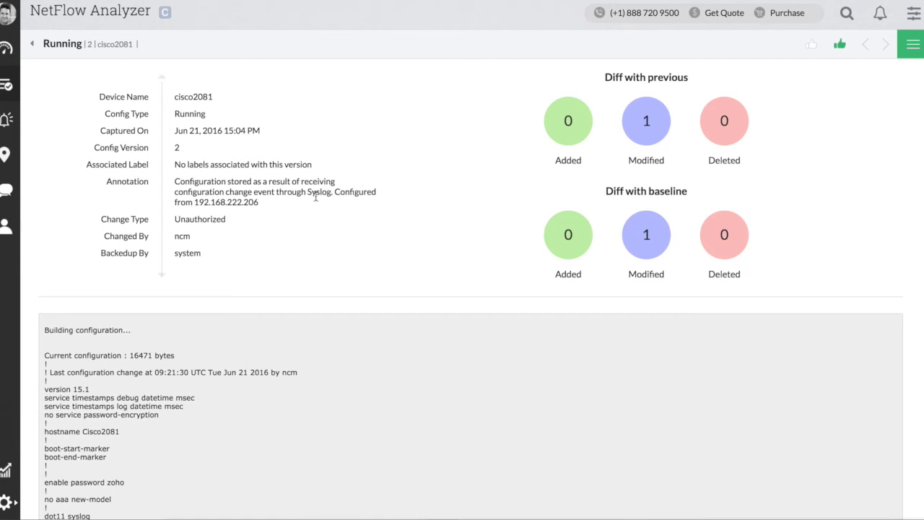
{"action": "scroll", "coordinate": [335, 268], "scroll_direction": "down", "scroll_amount": 5}
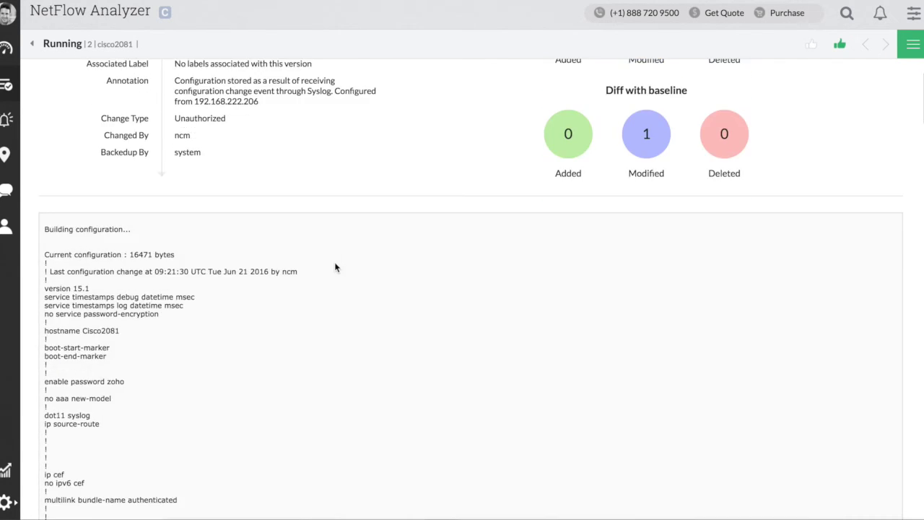
{"action": "scroll", "coordinate": [335, 267], "scroll_direction": "up", "scroll_amount": 5}
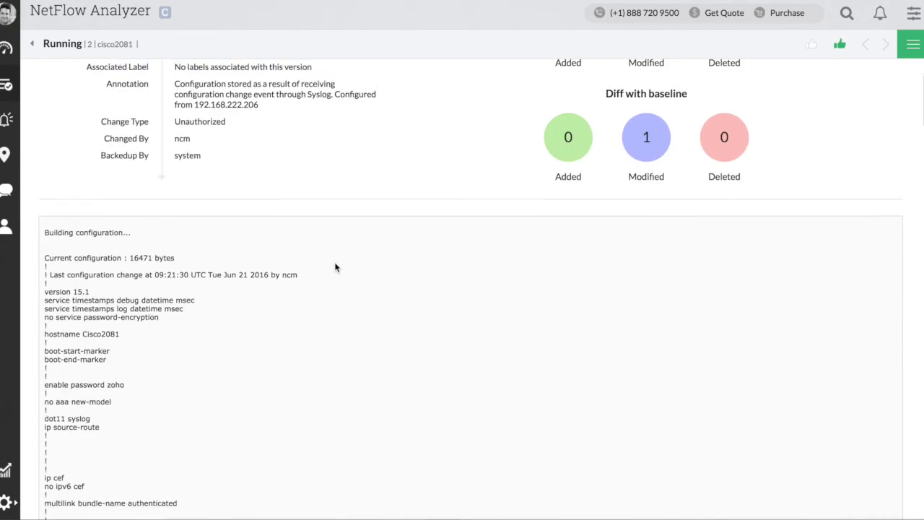
{"action": "left_click", "coordinate": [642, 125]}
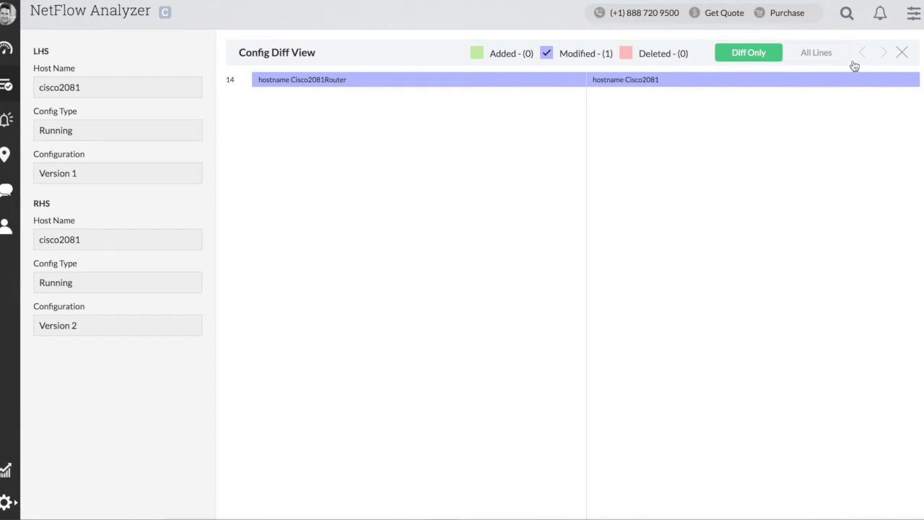
{"action": "left_click", "coordinate": [901, 52]}
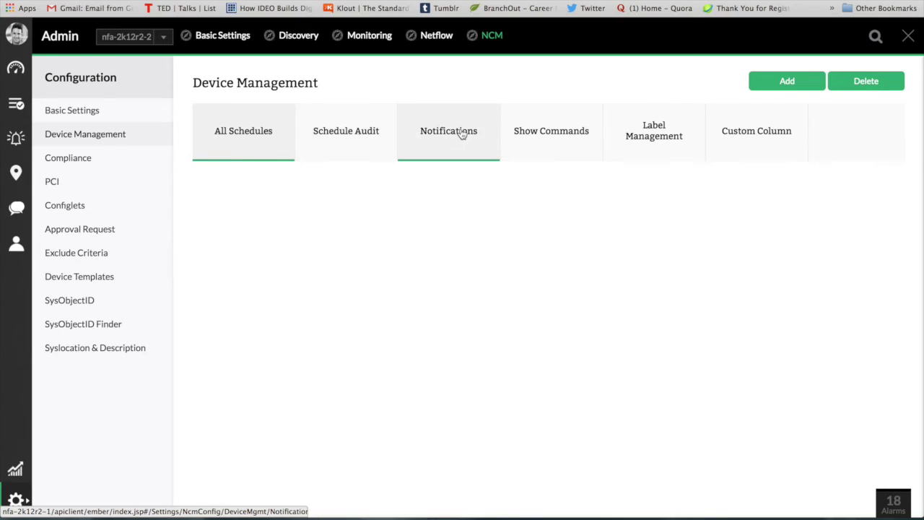
{"action": "left_click", "coordinate": [462, 134]}
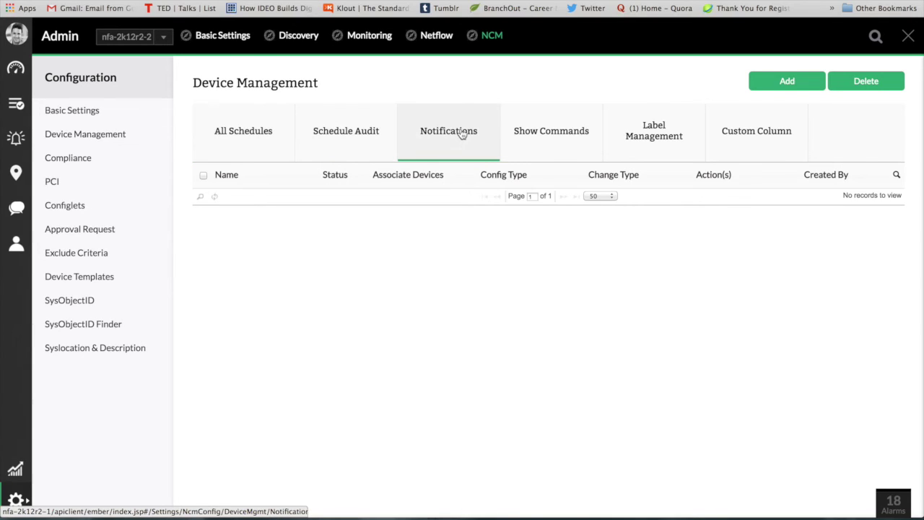
{"action": "left_click", "coordinate": [783, 83]}
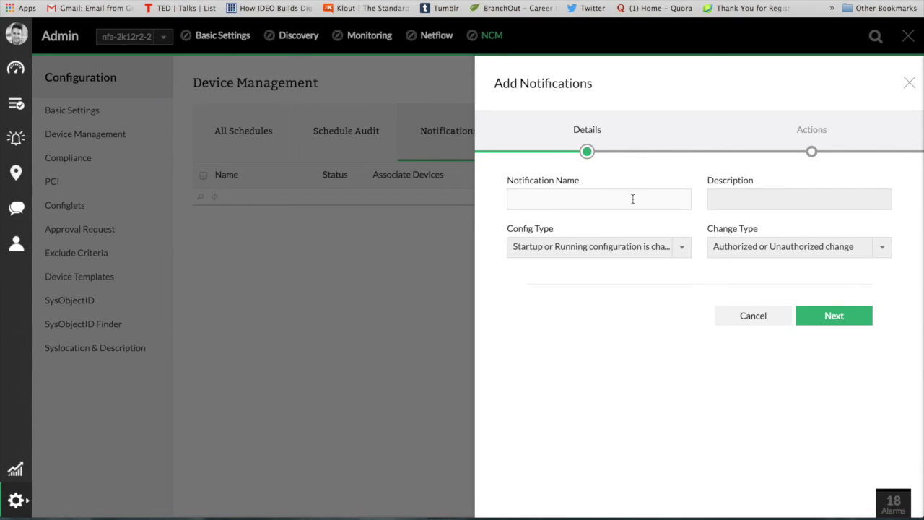
{"action": "left_click", "coordinate": [592, 205]}
{"action": "type", "text": "twest"}
{"action": "key", "text": "Left"}
{"action": "key", "text": "Left"}
{"action": "key", "text": "Left"}
{"action": "key", "text": "BackSpace"}
{"action": "left_click", "coordinate": [823, 326]}
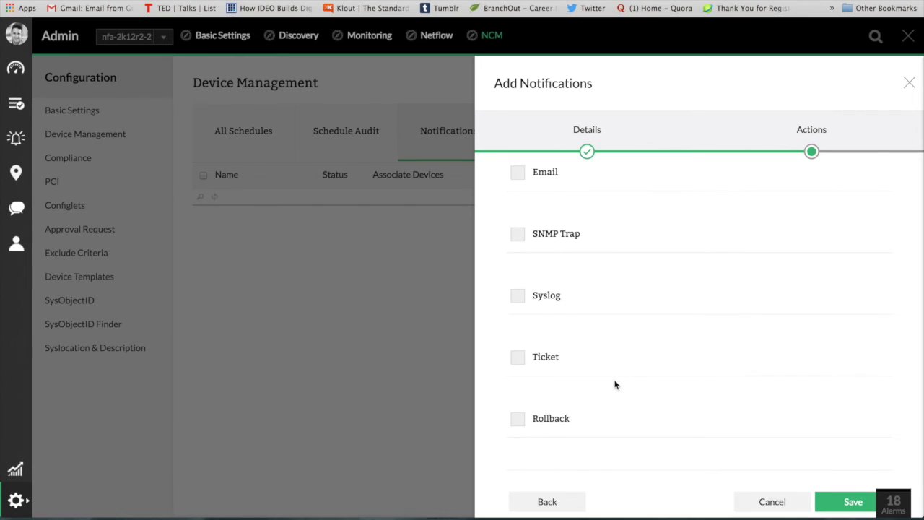
{"action": "left_click", "coordinate": [523, 421]}
{"action": "scroll", "coordinate": [525, 422], "scroll_direction": "down", "scroll_amount": 3}
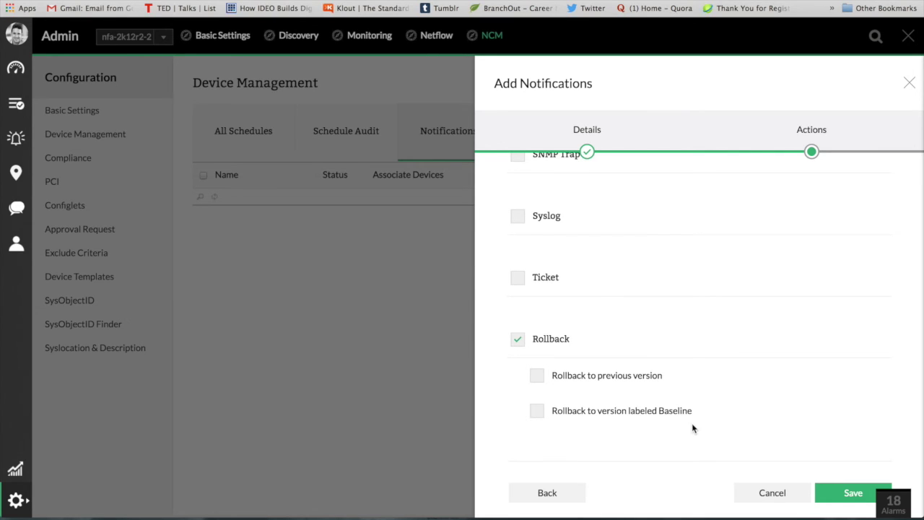
{"action": "key", "text": "Escape"}
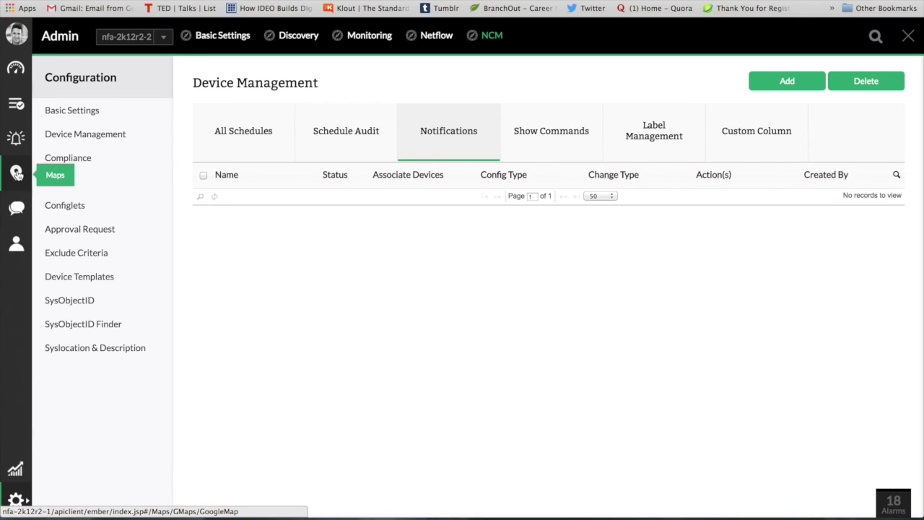
- Open the Google Maps view and check the Chicago device's interface utilization popup
{"action": "left_click", "coordinate": [17, 173]}
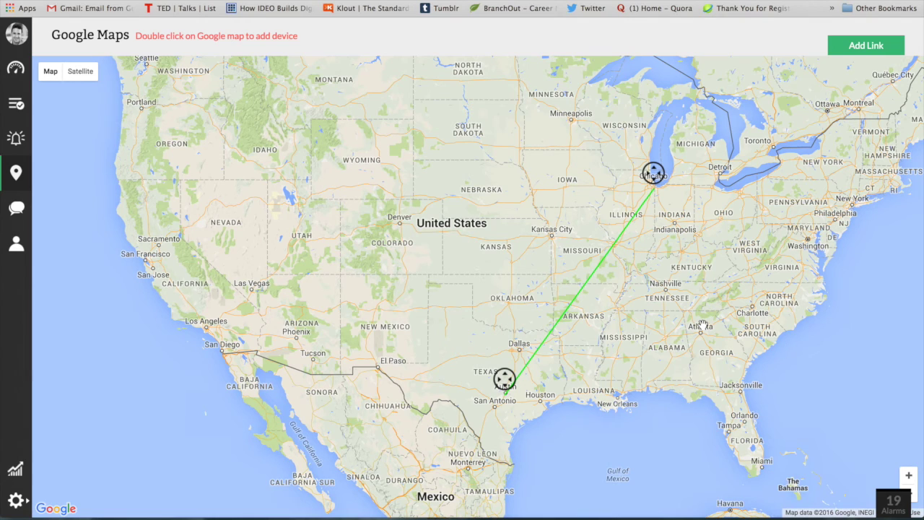
{"action": "left_click", "coordinate": [654, 178]}
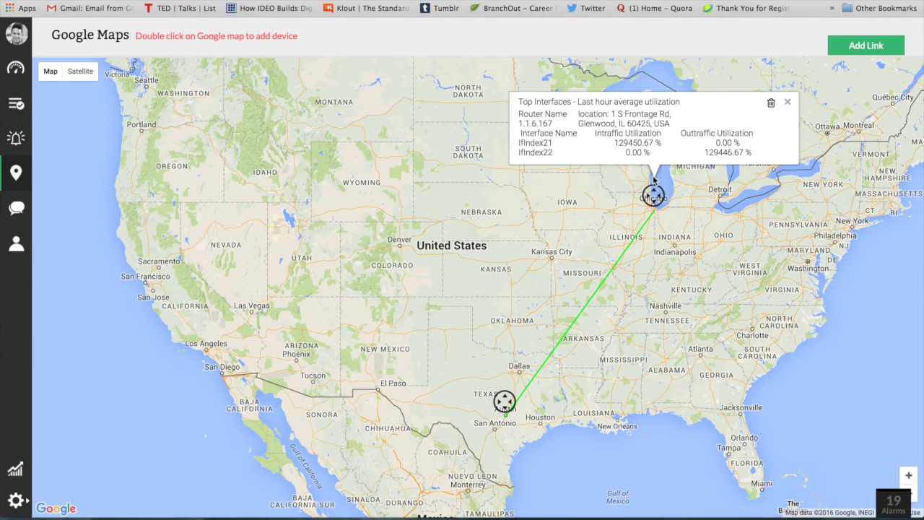
{"action": "left_click", "coordinate": [674, 235]}
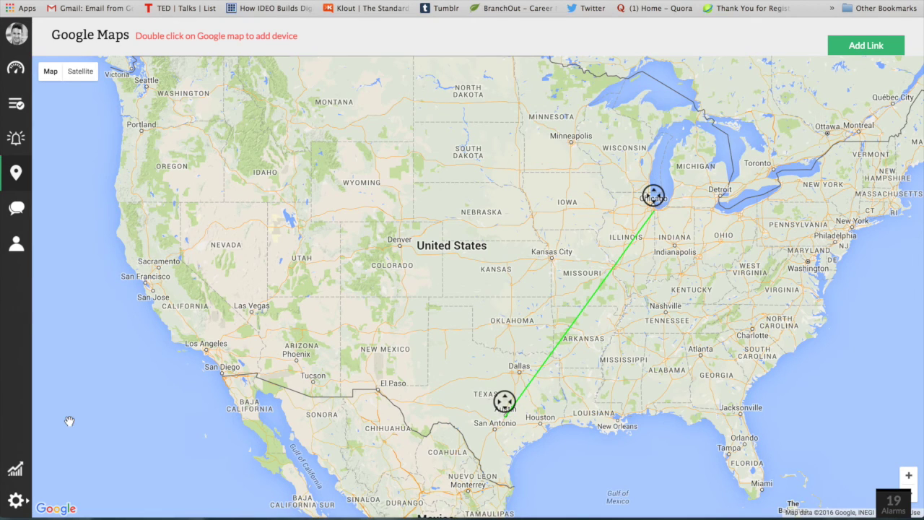
- Visit the Group Chat, then move on to the Netflow Reports Search Reports page
{"action": "left_click", "coordinate": [17, 214]}
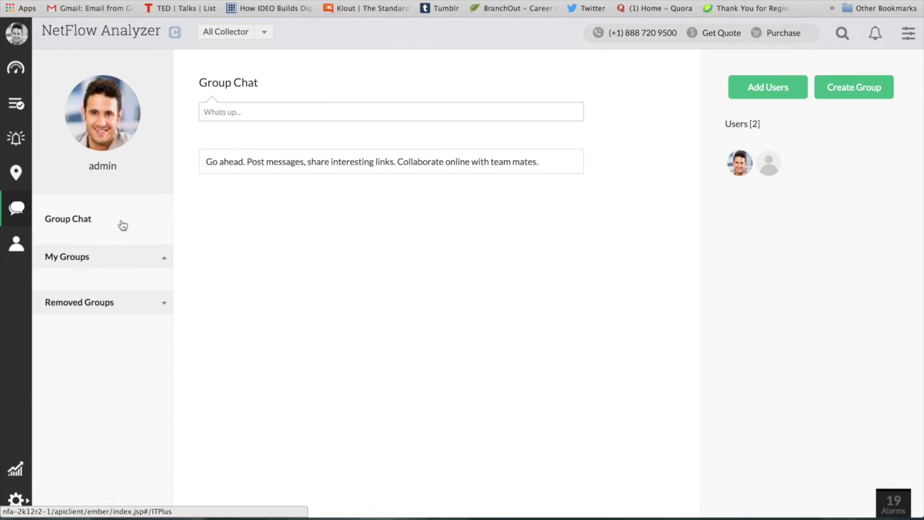
{"action": "left_click", "coordinate": [15, 470]}
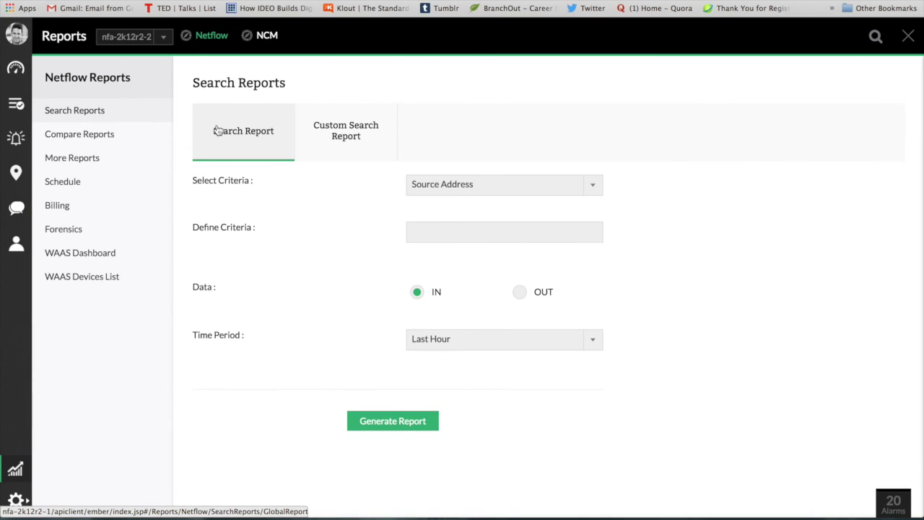
- Switch from Netflow search reports to NCM reports and back, then reopen the collector list
{"action": "left_click", "coordinate": [165, 38]}
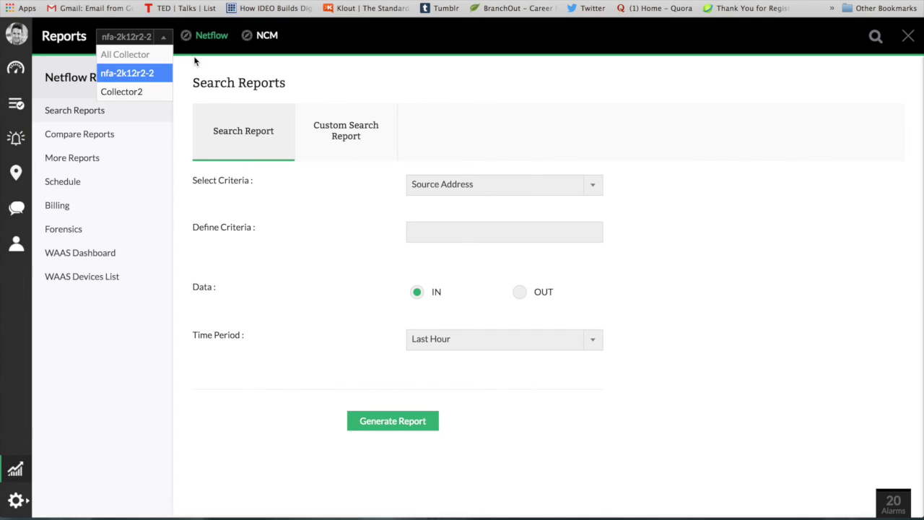
{"action": "left_click", "coordinate": [253, 45]}
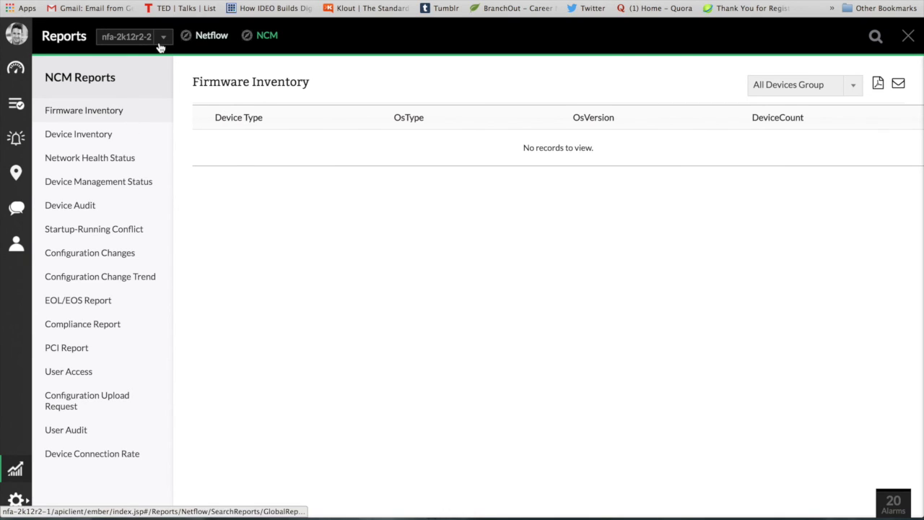
{"action": "left_click", "coordinate": [211, 36]}
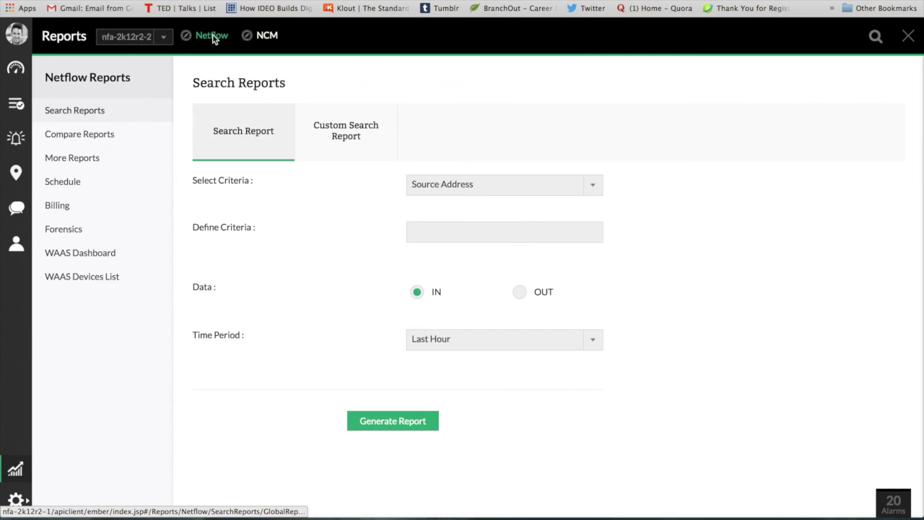
{"action": "left_click", "coordinate": [163, 37]}
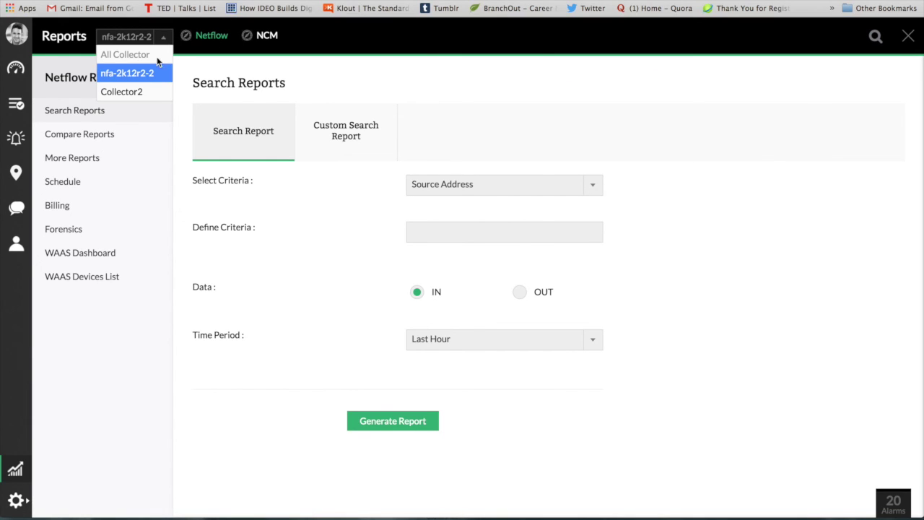